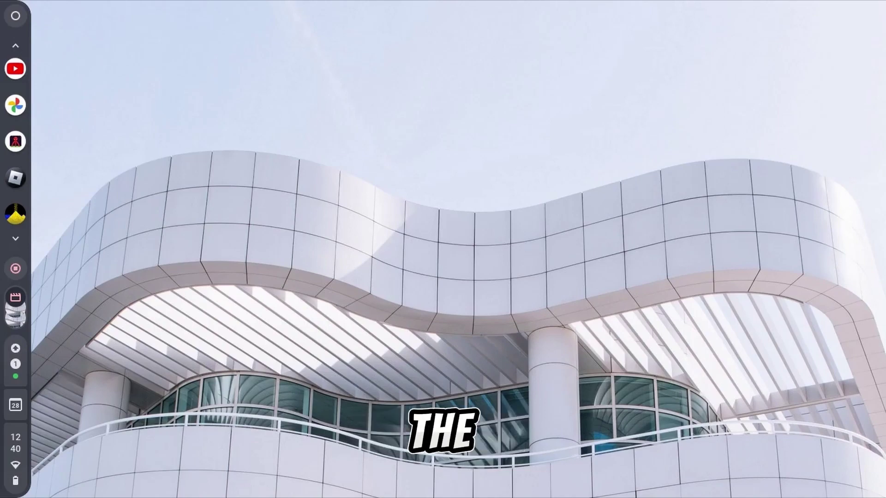
Launch Google Play Store and search for 'auto clicker'.
{"action": "left_click", "coordinate": [14, 15]}
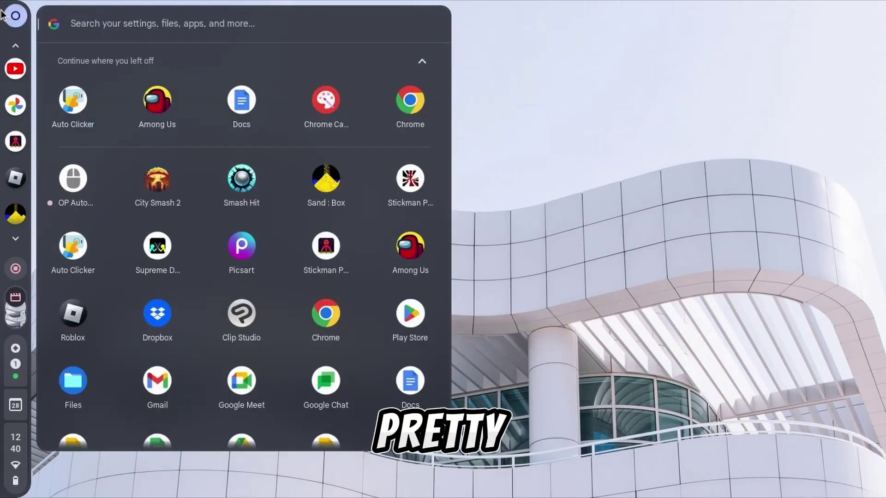
{"action": "type", "text": "google "}
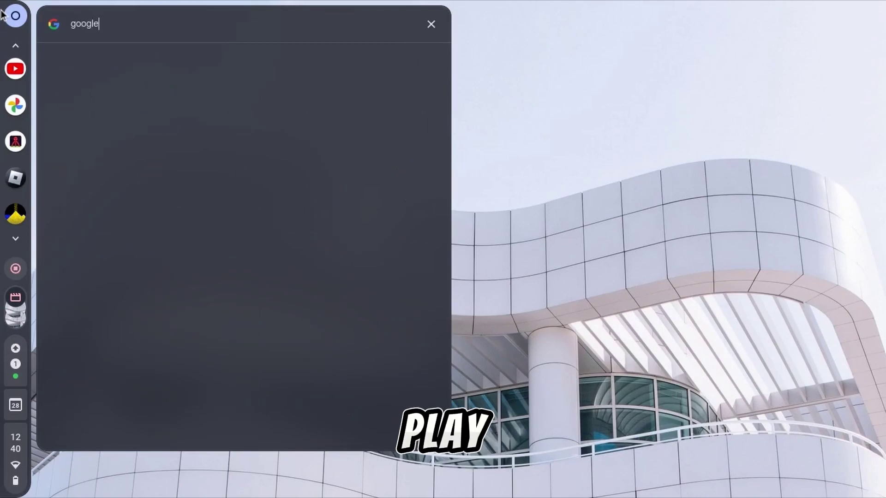
{"action": "type", "text": "play"}
{"action": "key", "text": "Return"}
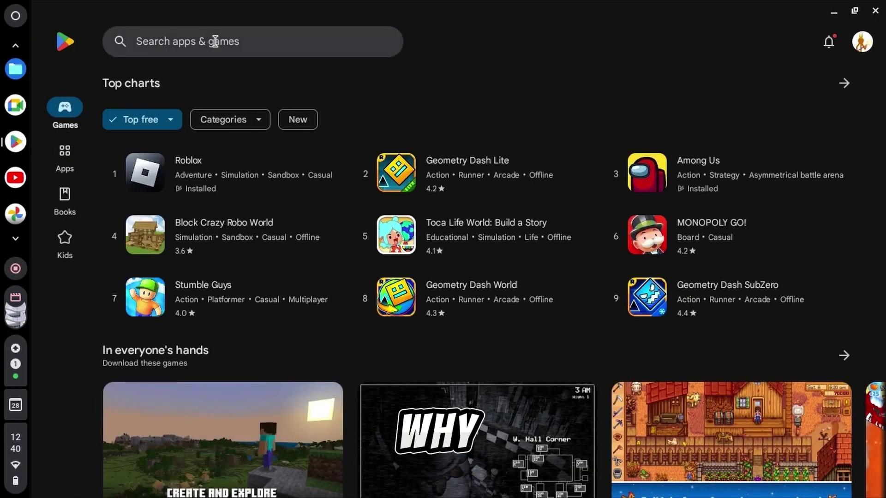
{"action": "left_click", "coordinate": [215, 41]}
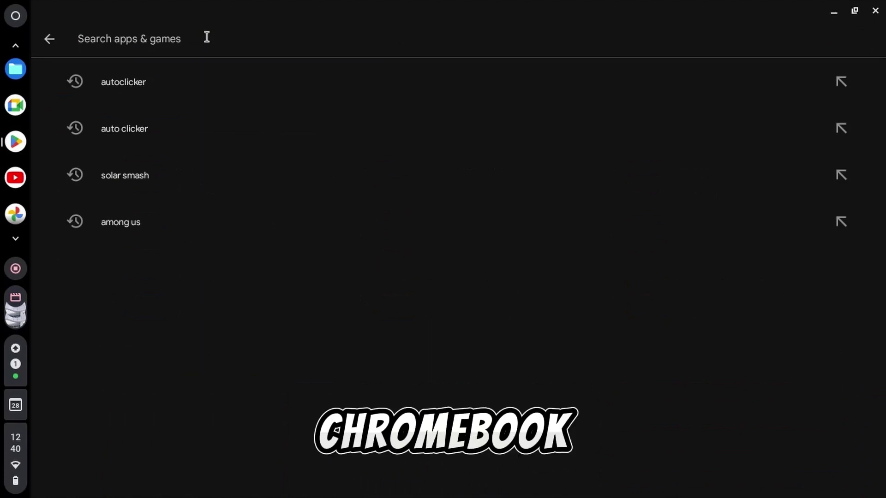
{"action": "type", "text": "au"}
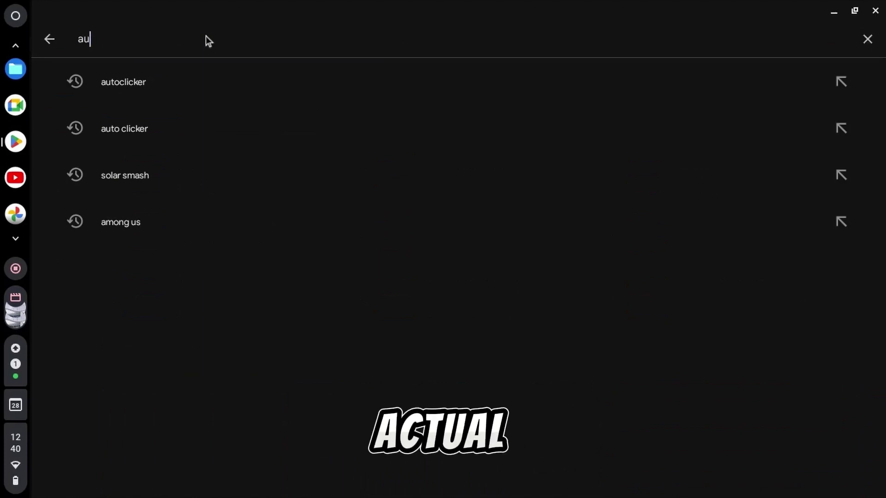
{"action": "type", "text": "to clicker"}
{"action": "key", "text": "Return"}
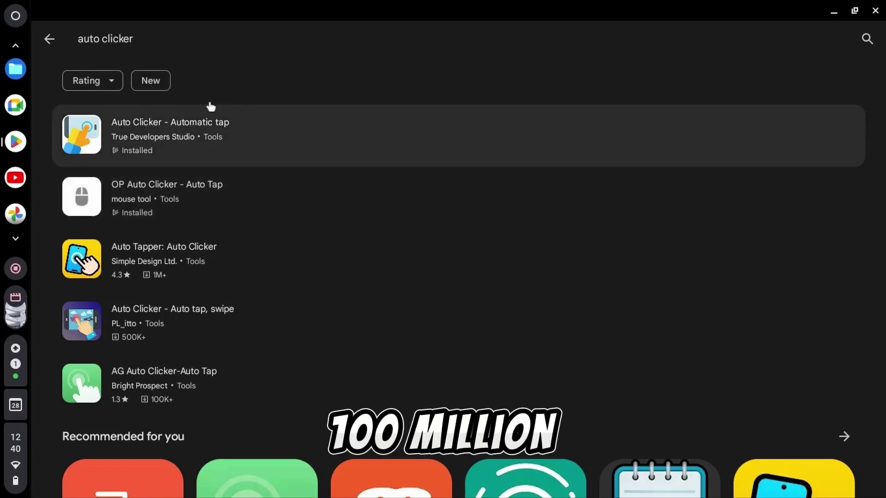
View the Auto Clicker - Automatic tap details page with its ratings and reviews.
{"action": "left_click", "coordinate": [173, 124]}
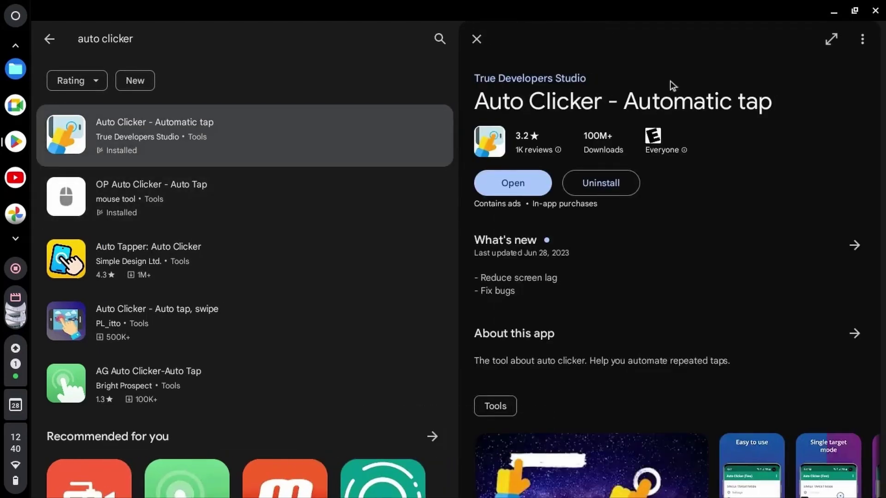
{"action": "scroll", "coordinate": [536, 186], "scroll_direction": "down", "scroll_amount": 3}
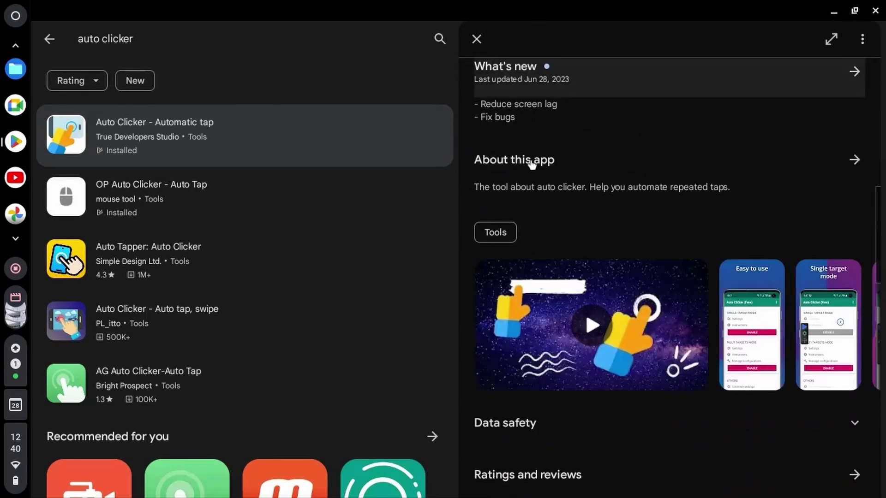
{"action": "scroll", "coordinate": [537, 186], "scroll_direction": "down", "scroll_amount": 3}
{"action": "scroll", "coordinate": [537, 186], "scroll_direction": "down", "scroll_amount": 2}
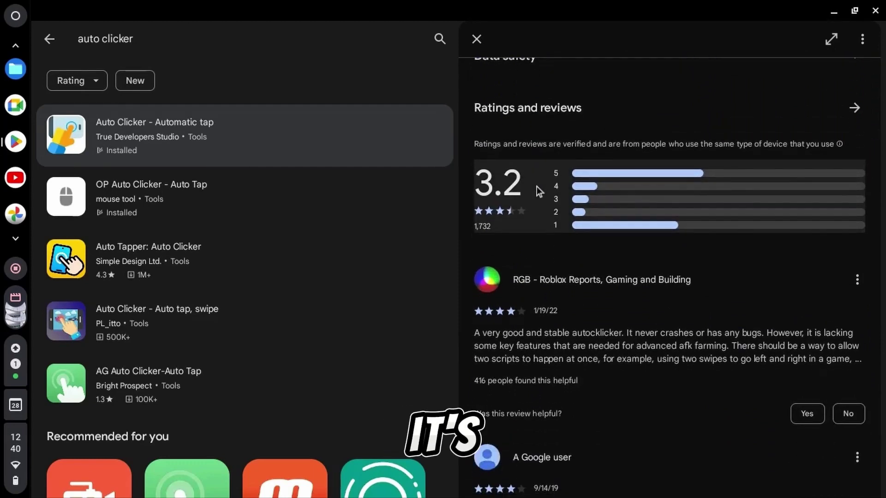
{"action": "scroll", "coordinate": [611, 203], "scroll_direction": "up", "scroll_amount": 5}
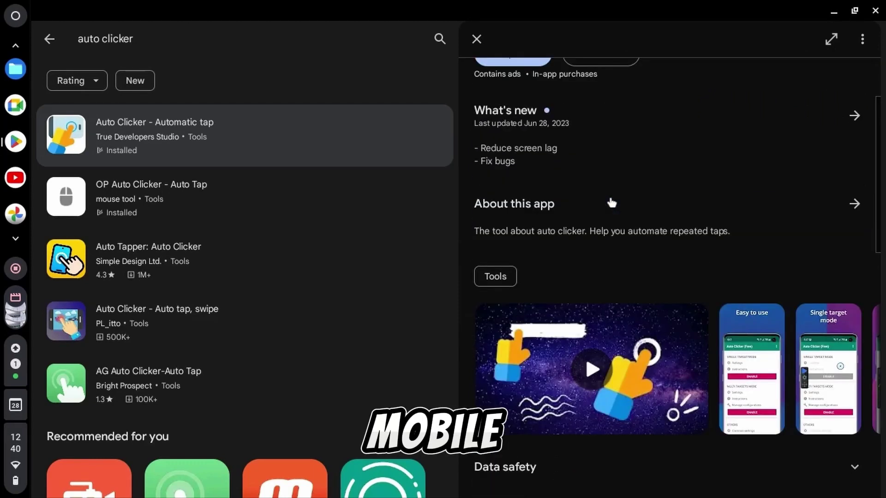
{"action": "scroll", "coordinate": [612, 203], "scroll_direction": "down", "scroll_amount": 3}
{"action": "scroll", "coordinate": [611, 203], "scroll_direction": "down", "scroll_amount": 2}
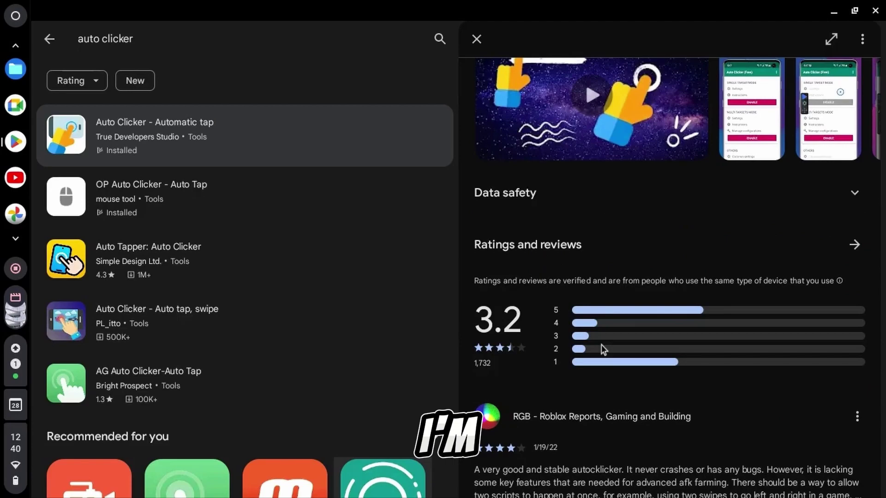
{"action": "scroll", "coordinate": [652, 295], "scroll_direction": "down", "scroll_amount": 4}
{"action": "scroll", "coordinate": [652, 295], "scroll_direction": "up", "scroll_amount": 10}
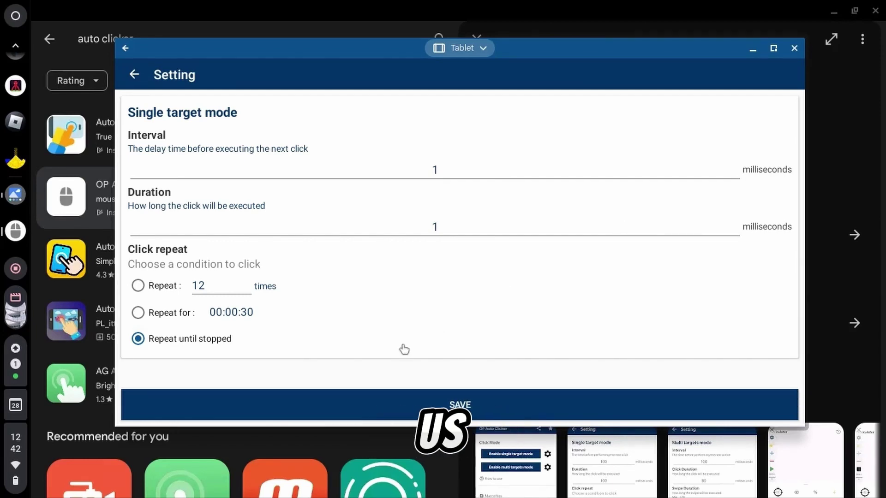
Save the single target settings with repeat until stopped and return to Click Mode.
{"action": "left_click", "coordinate": [311, 414]}
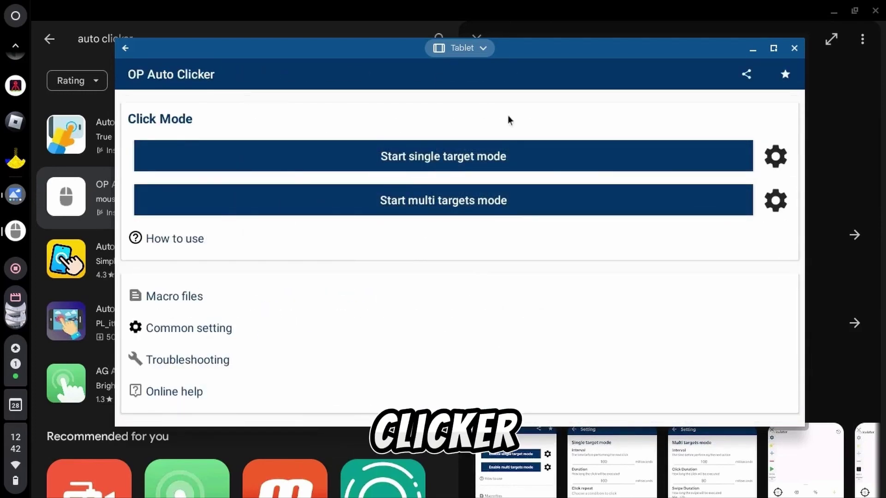
{"action": "left_click", "coordinate": [187, 303]}
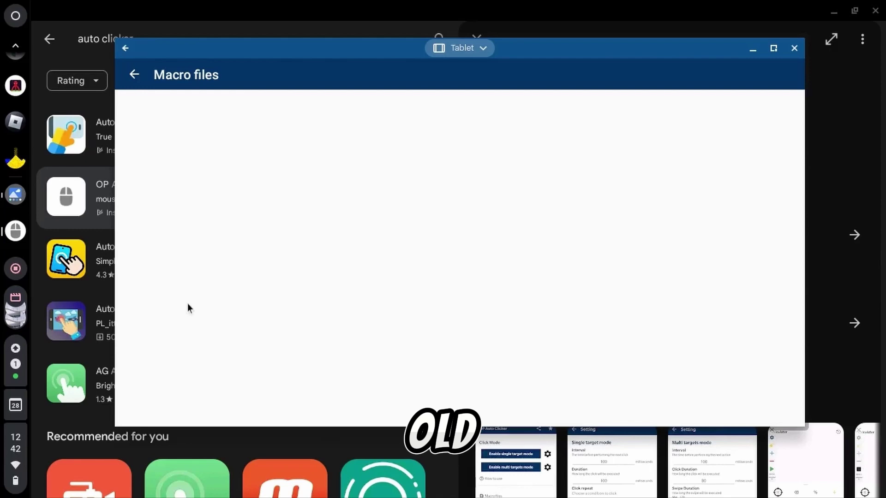
{"action": "left_click", "coordinate": [133, 75]}
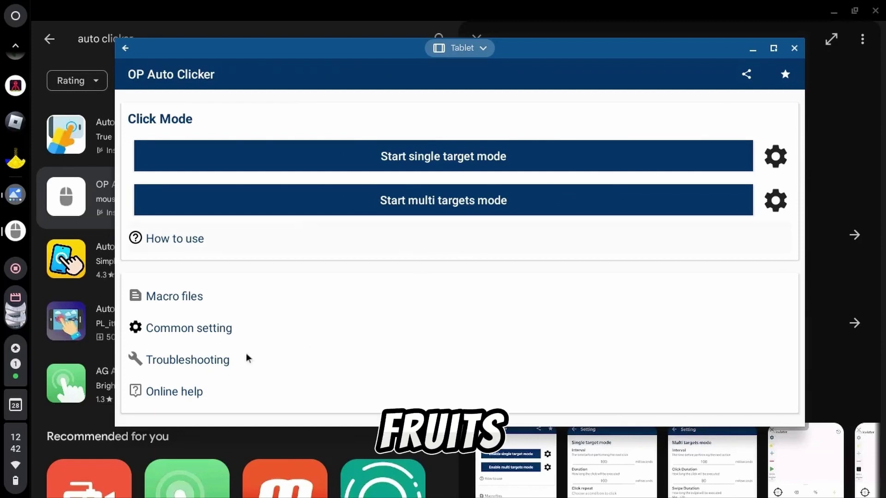
Browse OP Auto Clicker's common settings page.
{"action": "left_click", "coordinate": [167, 328]}
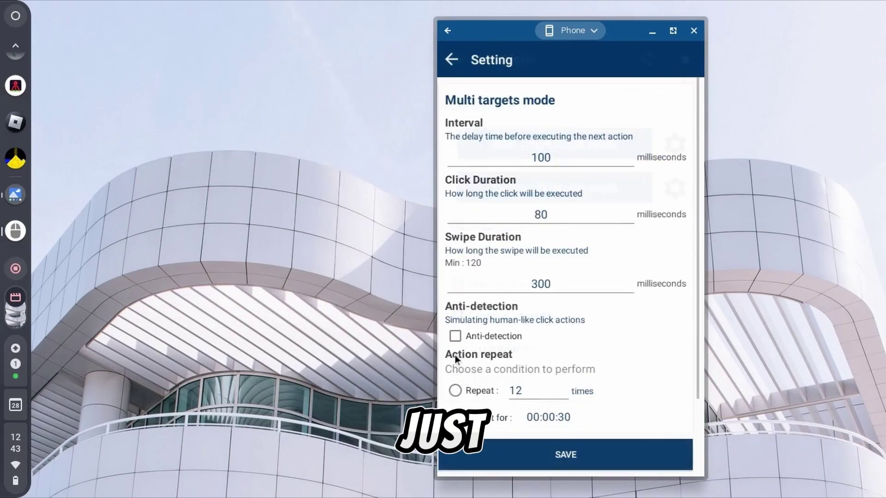
{"action": "scroll", "coordinate": [455, 355], "scroll_direction": "down", "scroll_amount": 1}
{"action": "scroll", "coordinate": [455, 355], "scroll_direction": "up", "scroll_amount": 1}
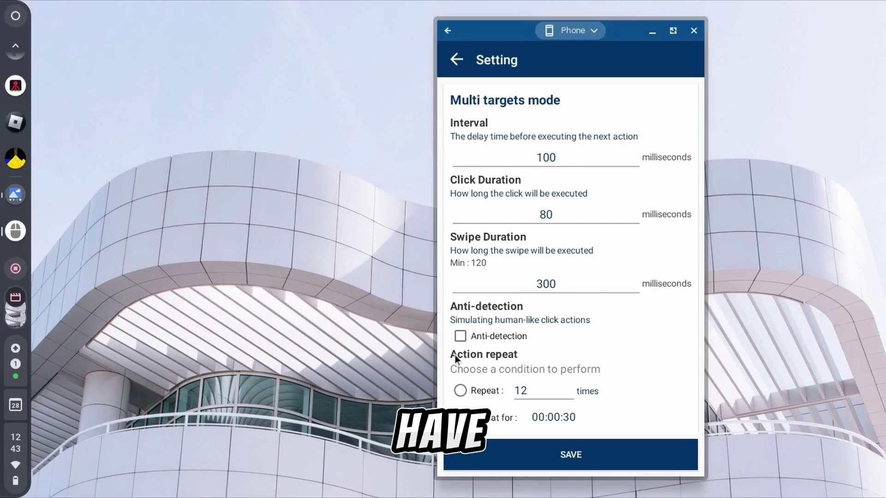
{"action": "scroll", "coordinate": [455, 356], "scroll_direction": "down", "scroll_amount": 1}
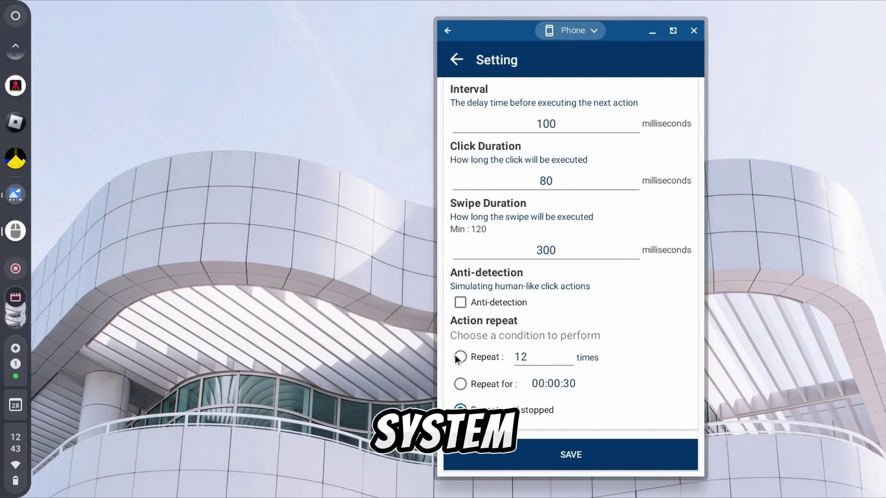
{"action": "scroll", "coordinate": [456, 358], "scroll_direction": "down", "scroll_amount": 1}
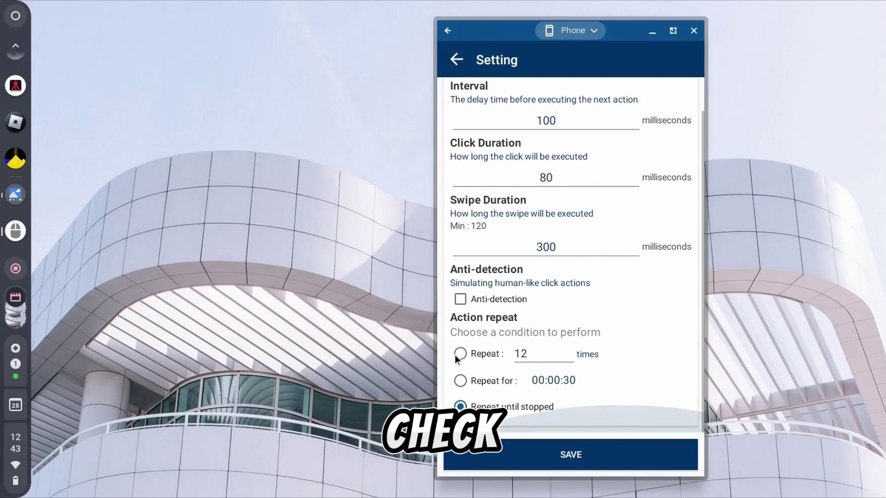
{"action": "scroll", "coordinate": [455, 355], "scroll_direction": "up", "scroll_amount": 1}
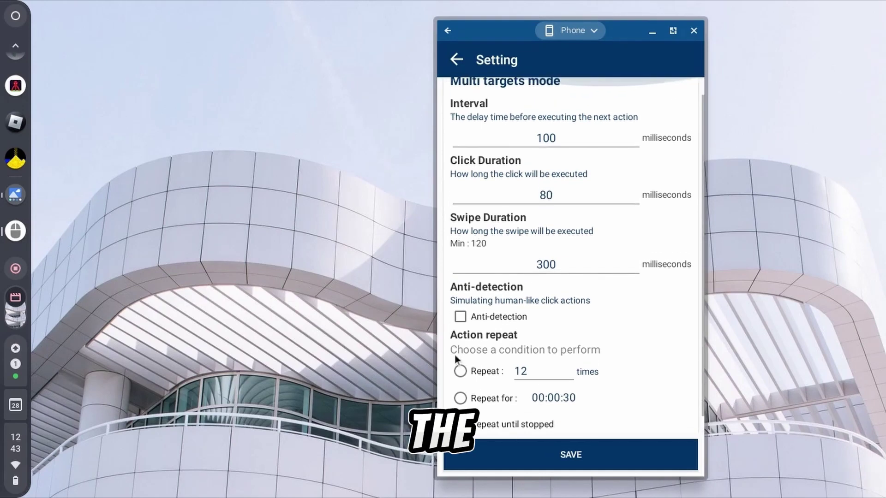
{"action": "scroll", "coordinate": [455, 354], "scroll_direction": "down", "scroll_amount": 1}
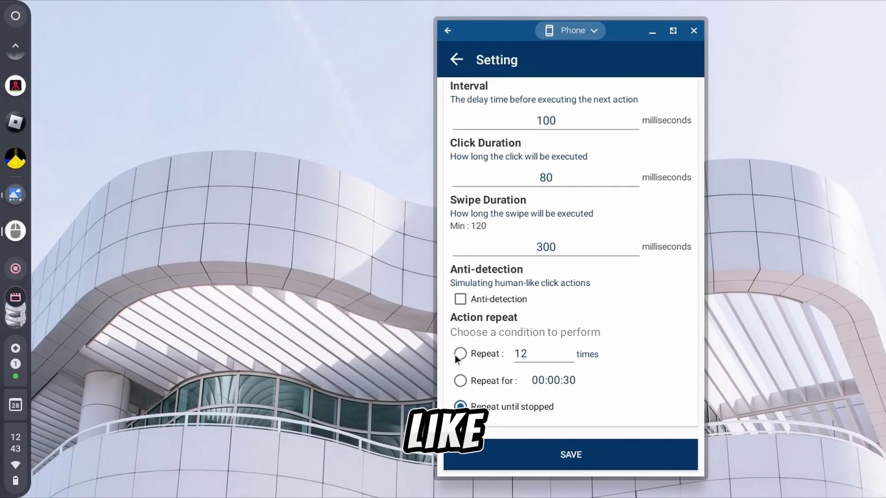
{"action": "scroll", "coordinate": [454, 355], "scroll_direction": "up", "scroll_amount": 1}
{"action": "scroll", "coordinate": [455, 355], "scroll_direction": "down", "scroll_amount": 1}
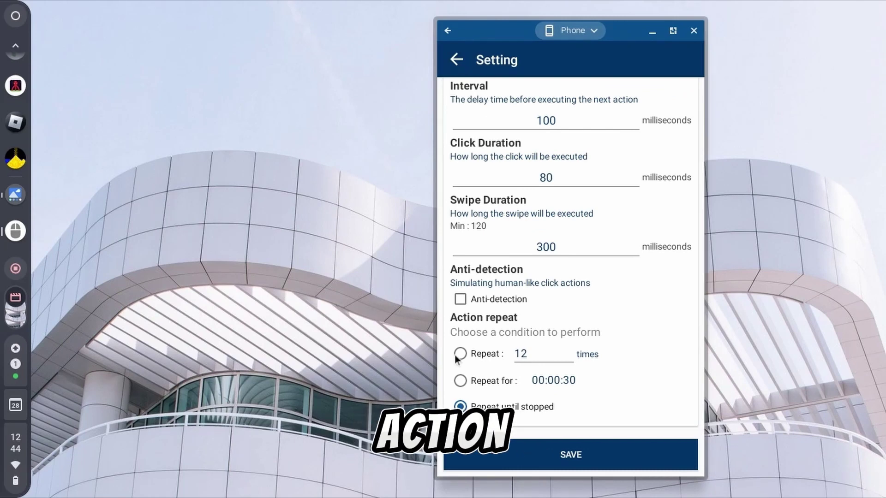
Leave the multi targets settings and return to OP Auto Clicker's main page.
{"action": "key", "text": "Escape"}
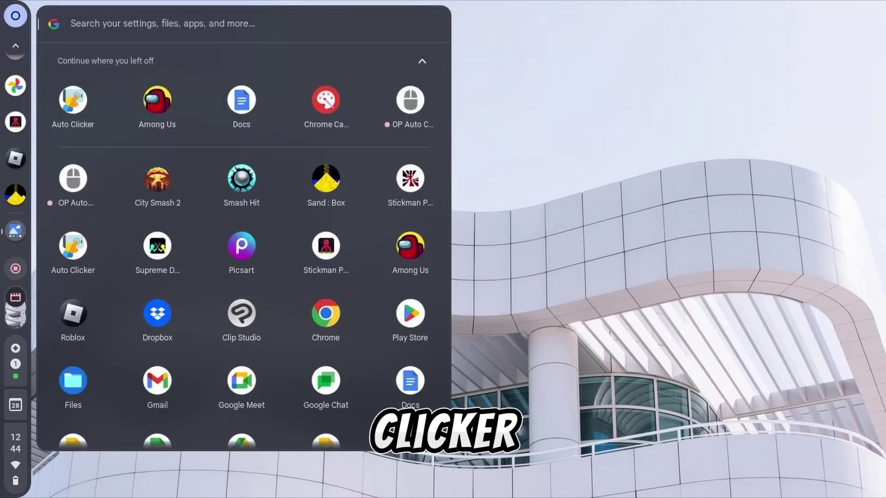
Launch Auto Clicker and review its Troubleshooting help page.
{"action": "left_click", "coordinate": [73, 252]}
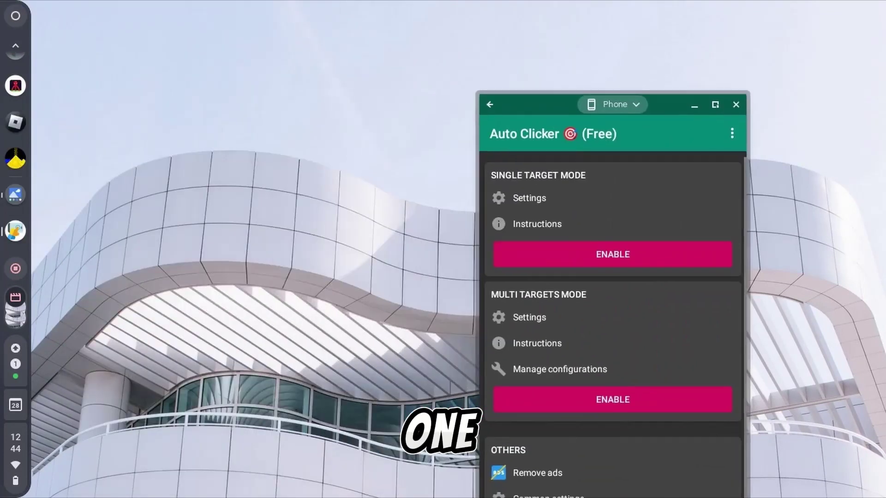
{"action": "left_click_drag", "start_coordinate": [540, 104], "coordinate": [201, 21]}
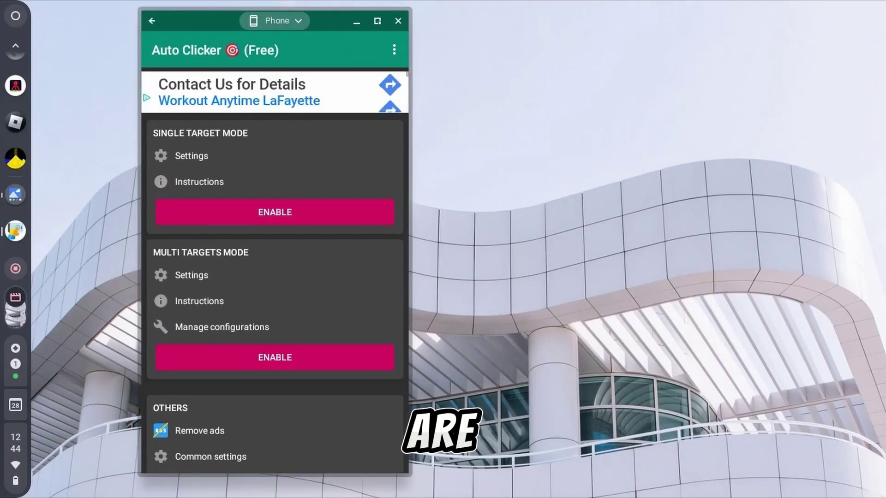
{"action": "scroll", "coordinate": [275, 277], "scroll_direction": "down", "scroll_amount": 2}
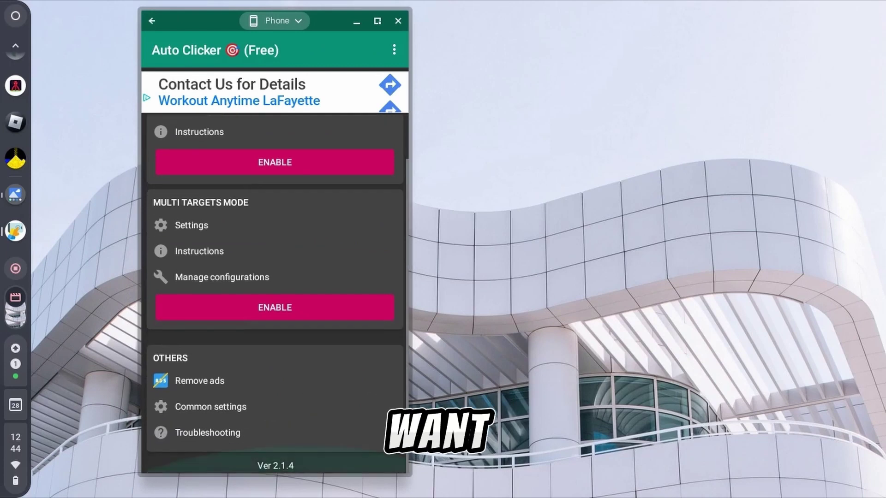
{"action": "scroll", "coordinate": [275, 276], "scroll_direction": "up", "scroll_amount": 2}
{"action": "scroll", "coordinate": [275, 278], "scroll_direction": "down", "scroll_amount": 2}
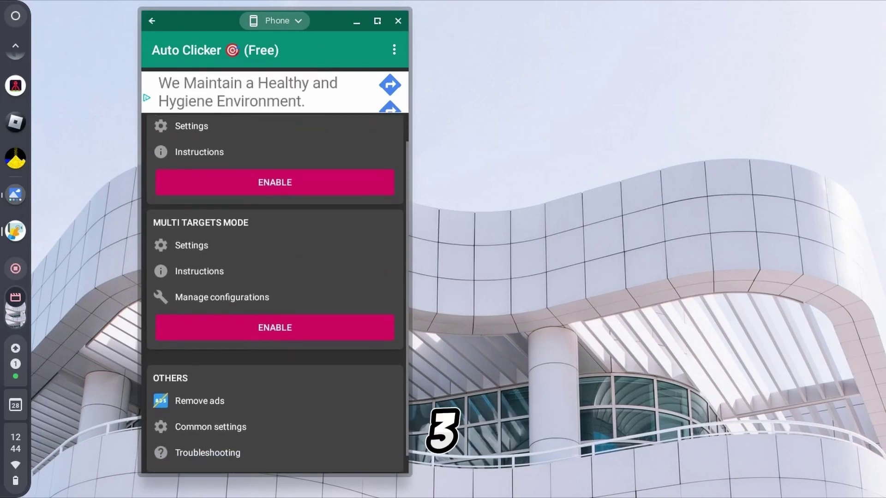
{"action": "left_click", "coordinate": [274, 357]}
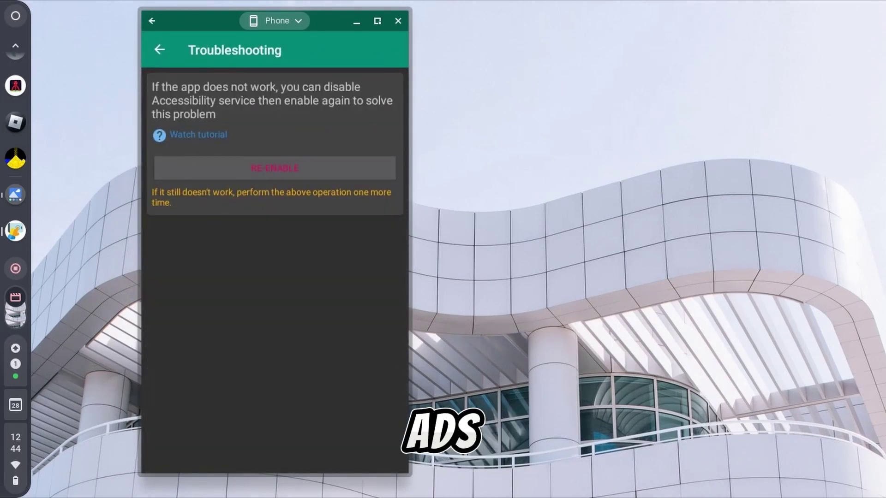
{"action": "left_click", "coordinate": [160, 50]}
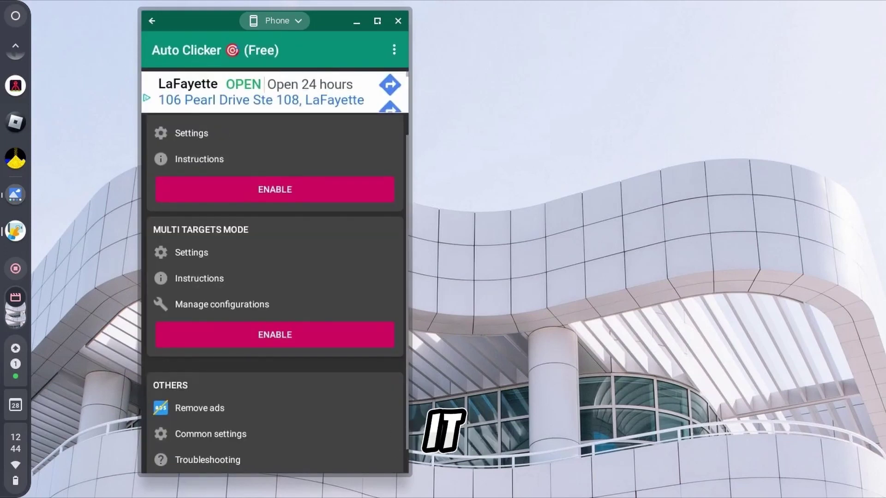
{"action": "scroll", "coordinate": [275, 278], "scroll_direction": "up", "scroll_amount": 2}
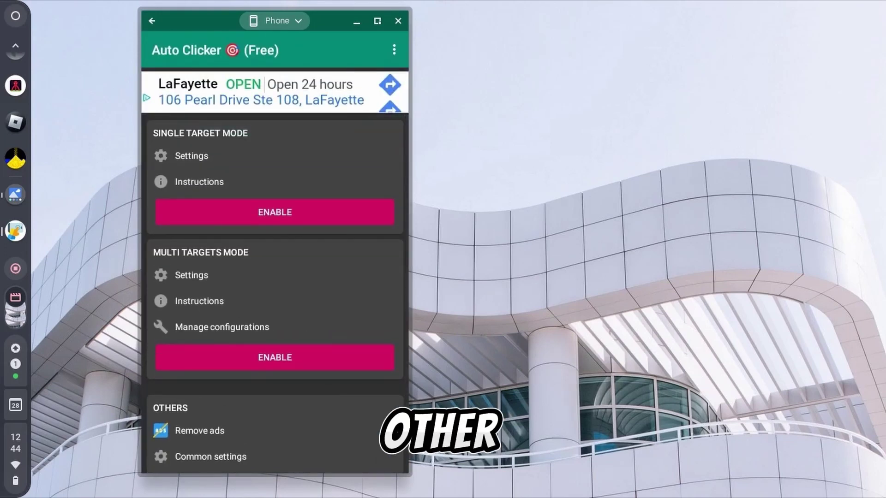
Check the three-dot extra options list, then return to the main modes screen.
{"action": "left_click_drag", "start_coordinate": [208, 20], "coordinate": [244, 45]}
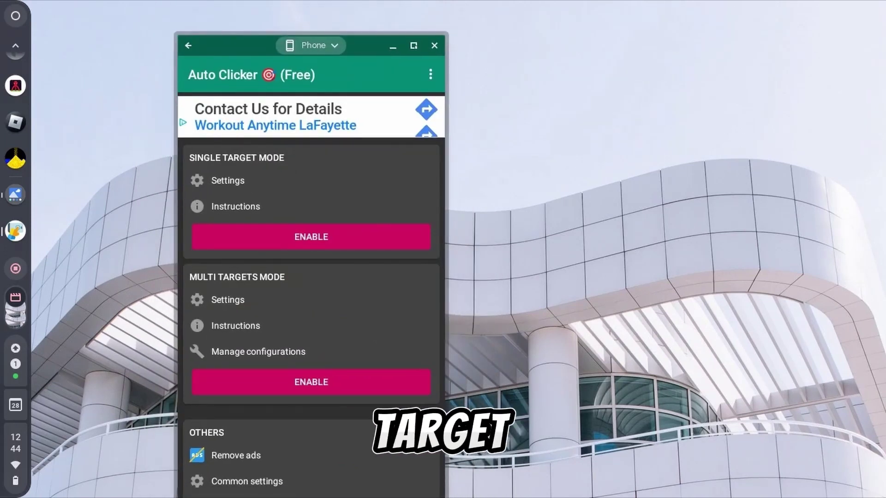
{"action": "left_click", "coordinate": [430, 75]}
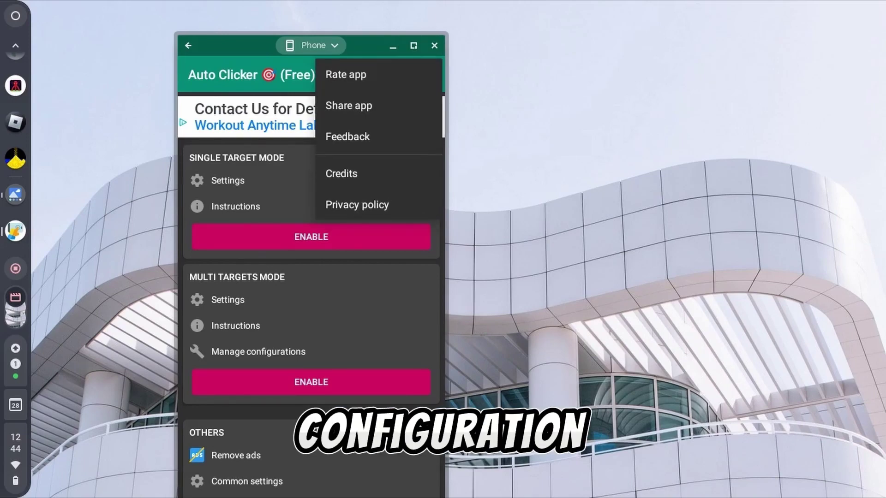
{"action": "mouse_move", "coordinate": [243, 45]}
{"action": "left_mouse_down"}
{"action": "mouse_move", "coordinate": [518, 124]}
{"action": "mouse_move", "coordinate": [344, 10]}
{"action": "left_mouse_up"}
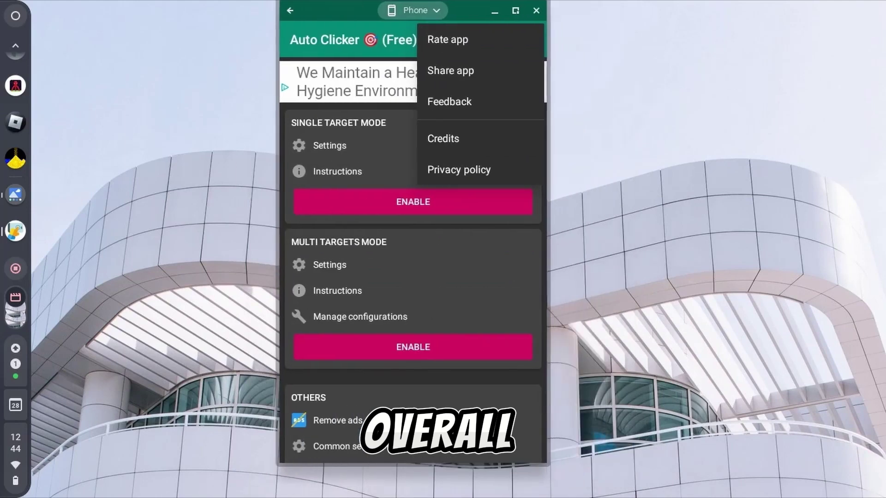
{"action": "key", "text": "Escape"}
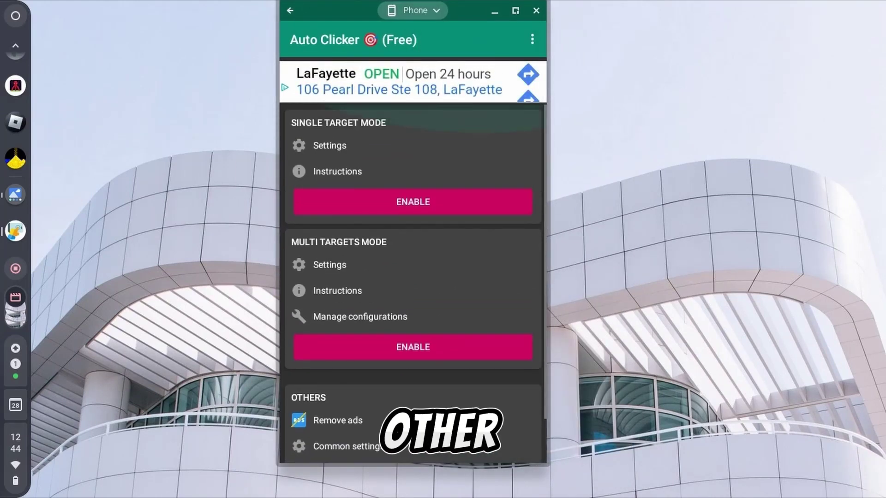
{"action": "scroll", "coordinate": [412, 278], "scroll_direction": "down", "scroll_amount": 2}
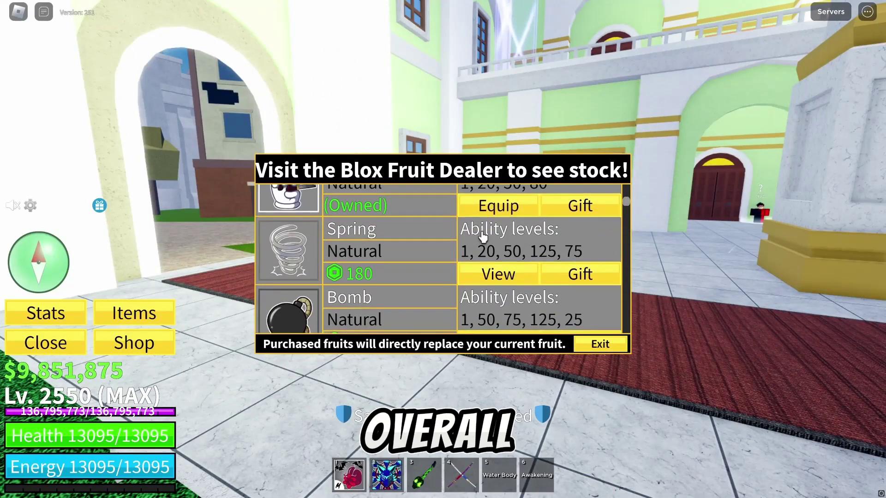
{"action": "scroll", "coordinate": [496, 230], "scroll_direction": "down", "scroll_amount": 5}
{"action": "scroll", "coordinate": [496, 236], "scroll_direction": "down", "scroll_amount": 5}
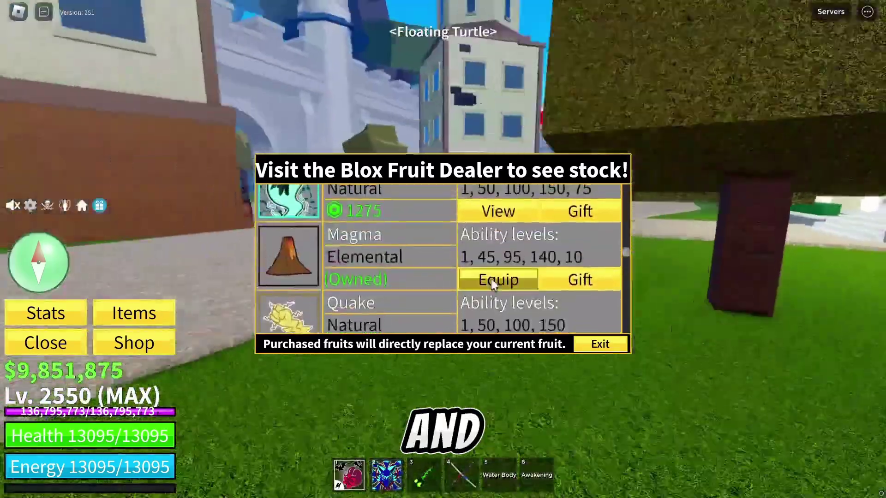
Equip the Magma fruit, close the shop and run forward through the archway.
{"action": "left_click", "coordinate": [498, 287]}
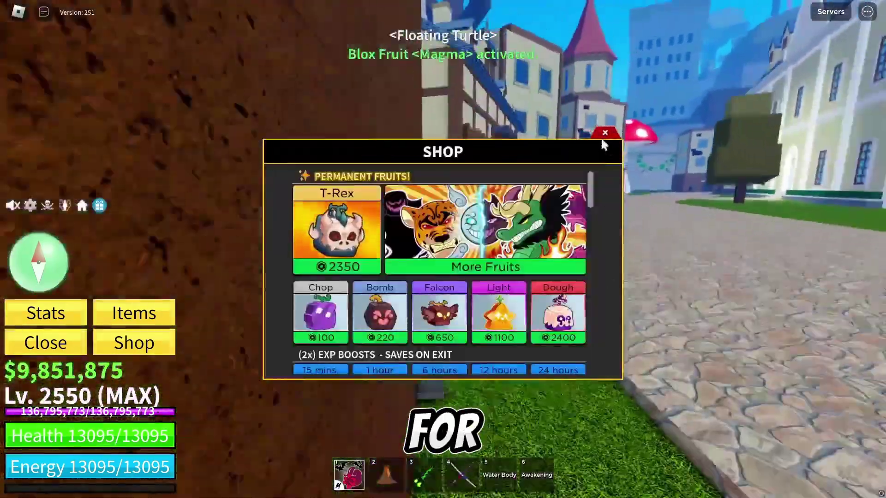
{"action": "left_click", "coordinate": [605, 133]}
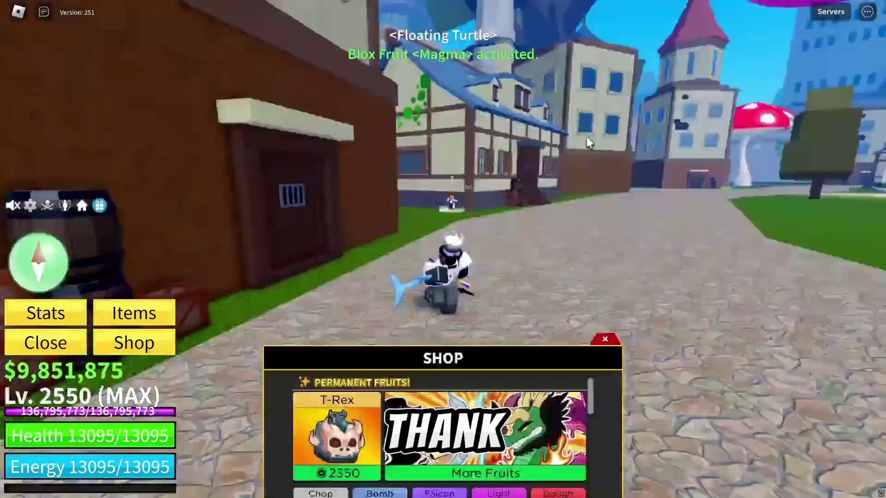
{"action": "key", "text": "w"}
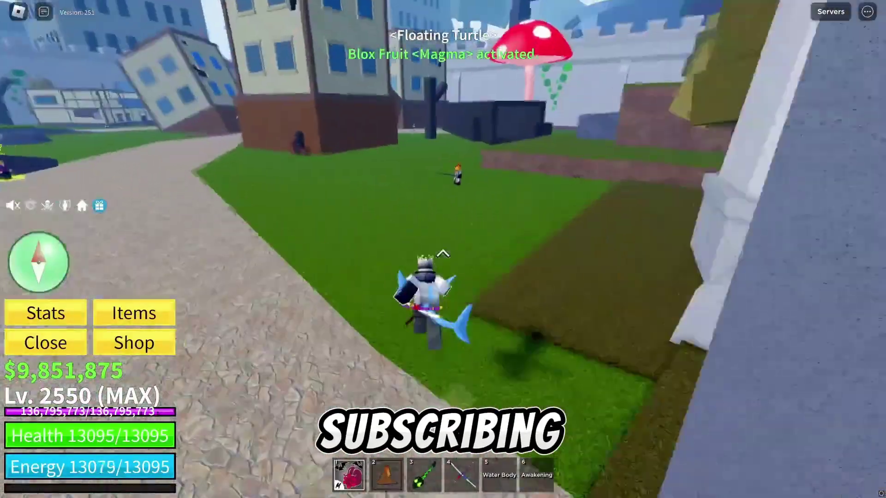